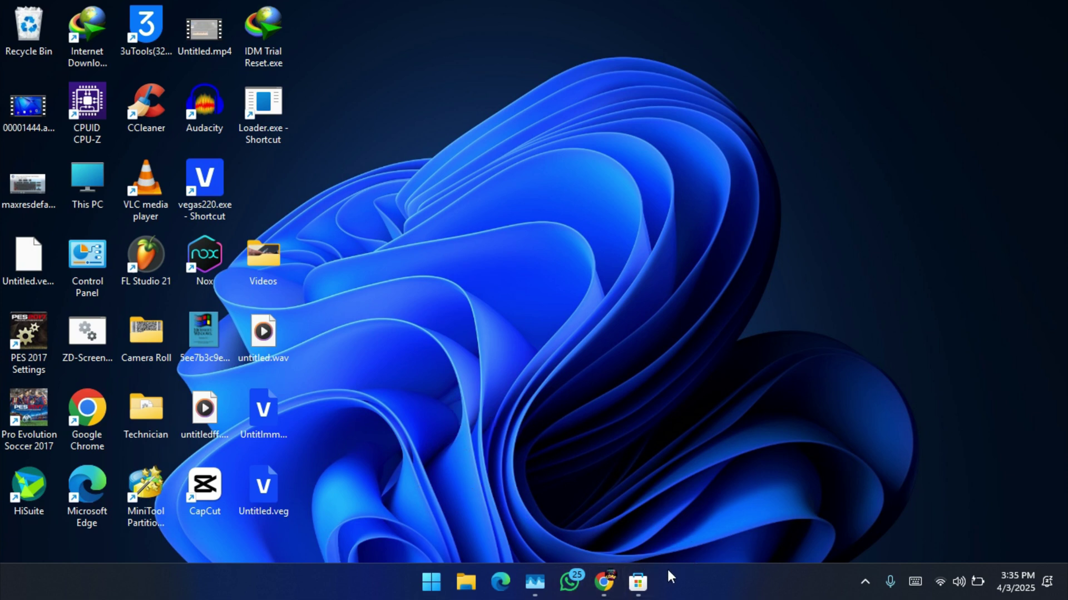
Search Microsoft Store for 'xdm' and maximize the Store window.
click(638, 582)
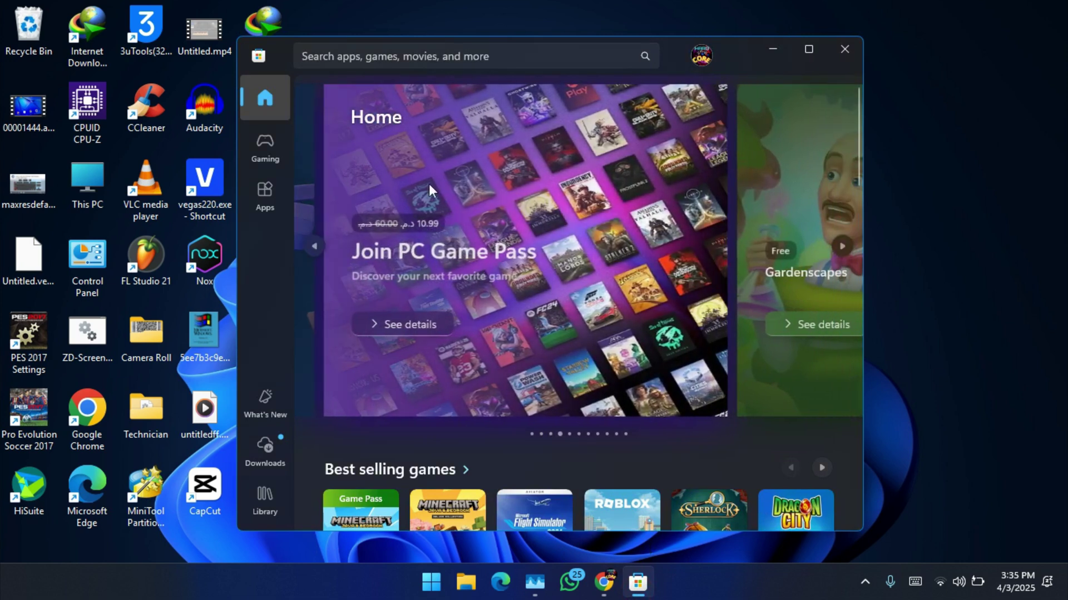
click(528, 51)
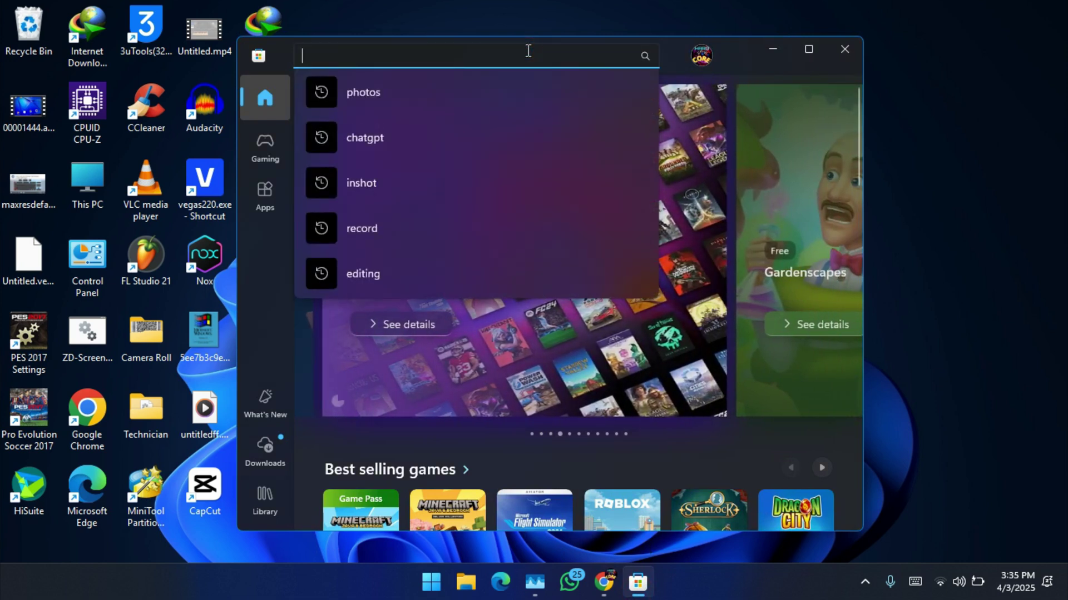
text(xdm)
key(Return)
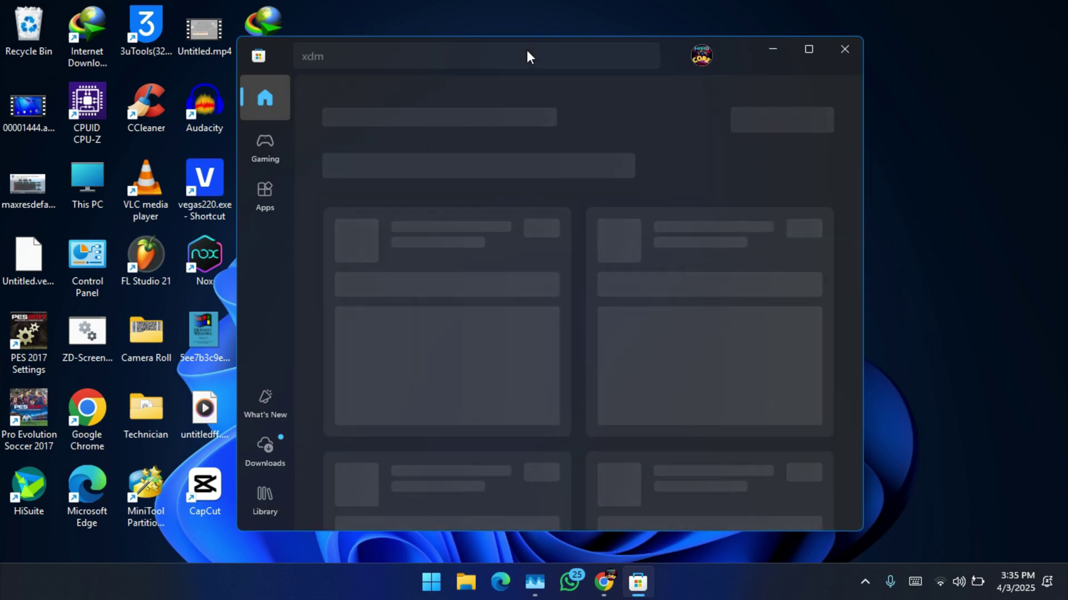
click(804, 51)
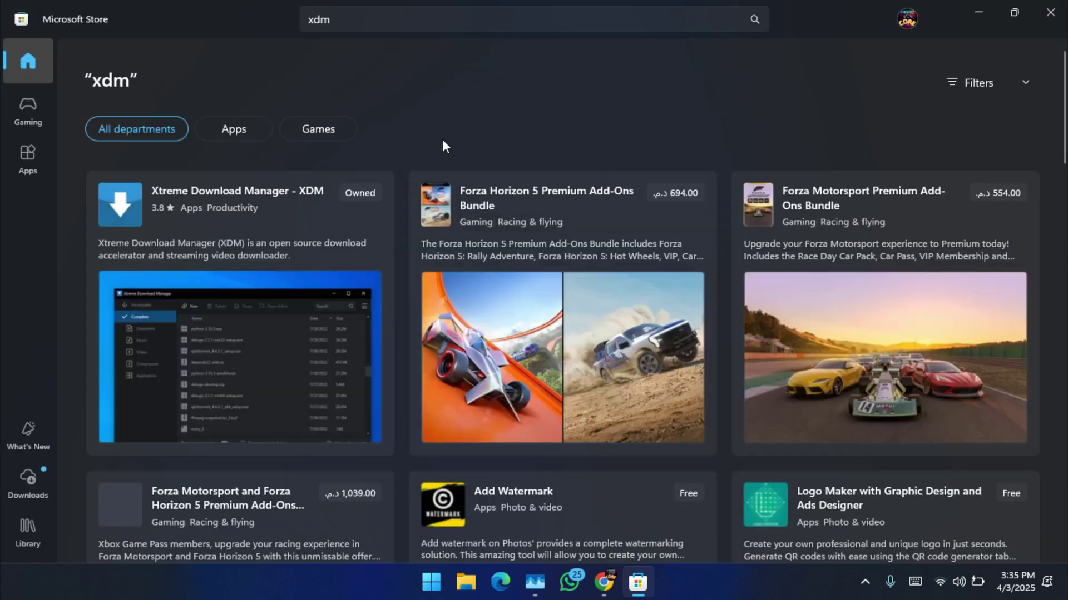
Open the Xtreme Download Manager - XDM product page and install it.
click(265, 211)
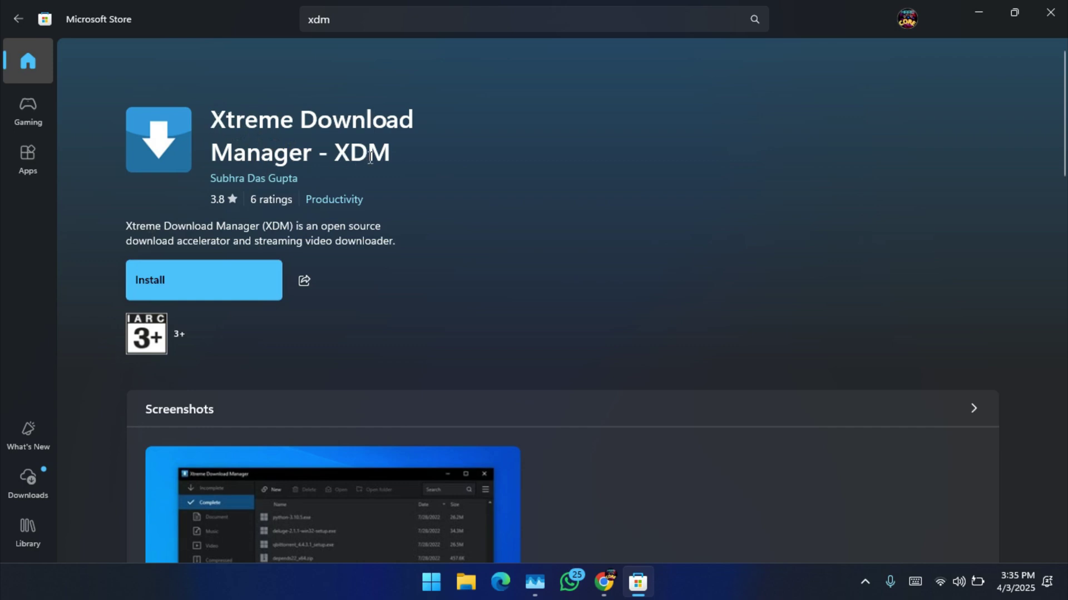
click(184, 290)
Launch XDM, close the Store, and start the Google Chrome setup from Settings > Browser monitoring.
click(192, 281)
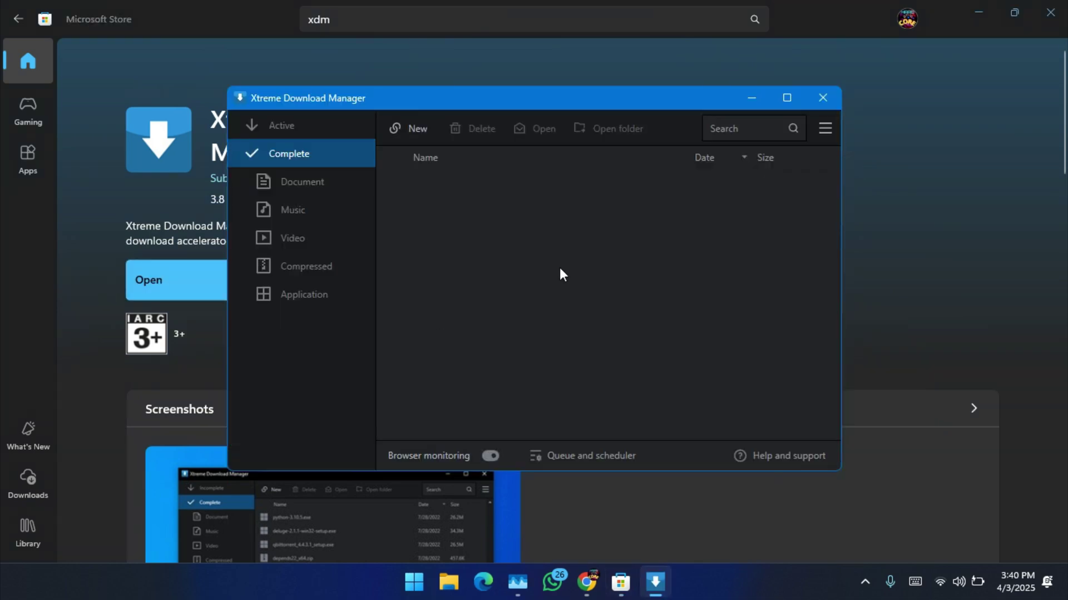
click(1050, 12)
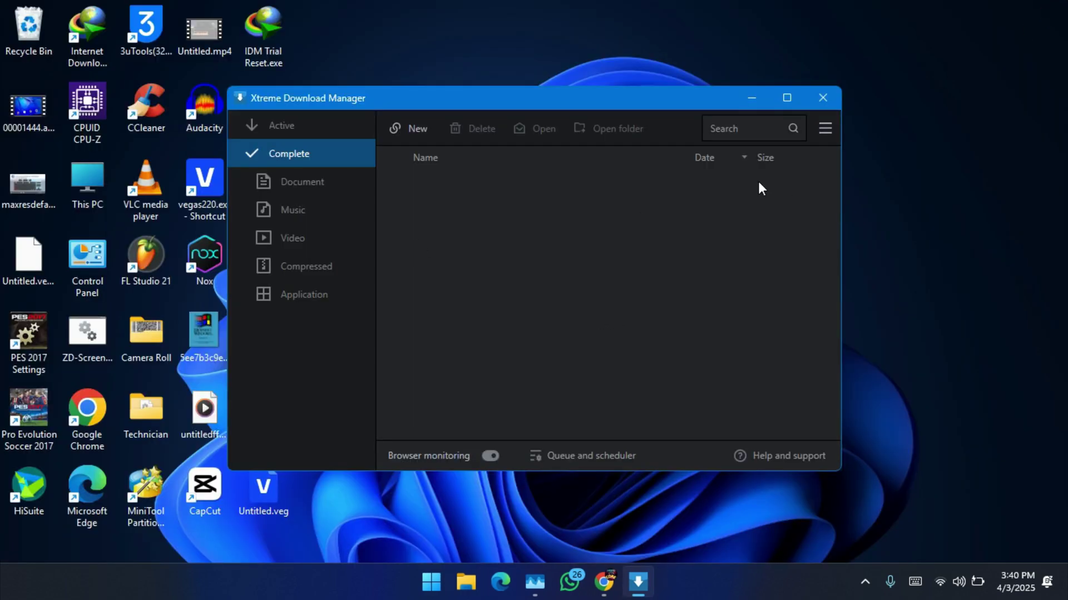
click(825, 131)
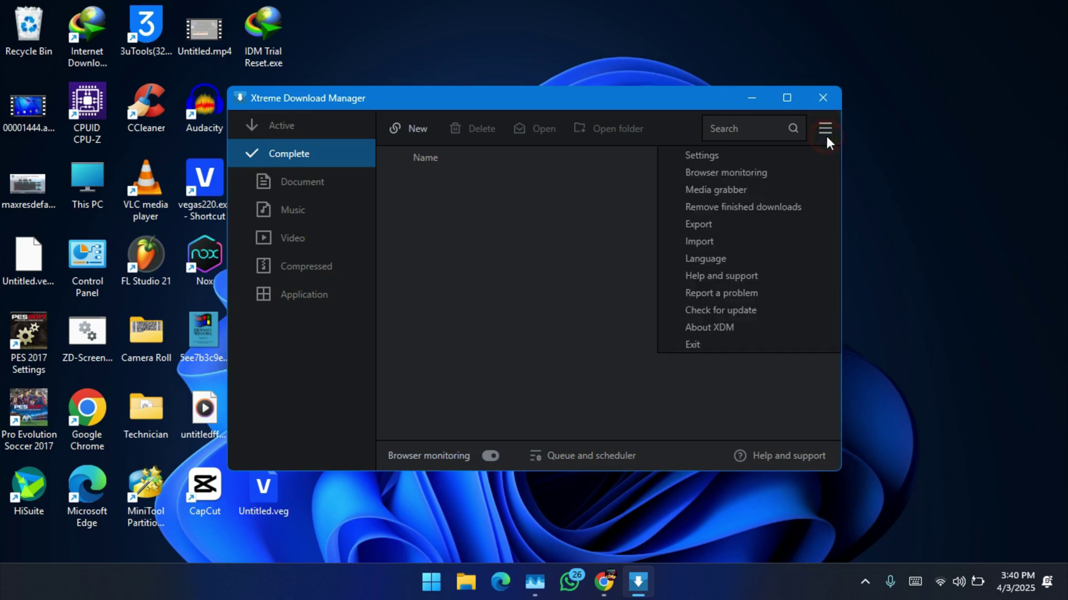
click(757, 175)
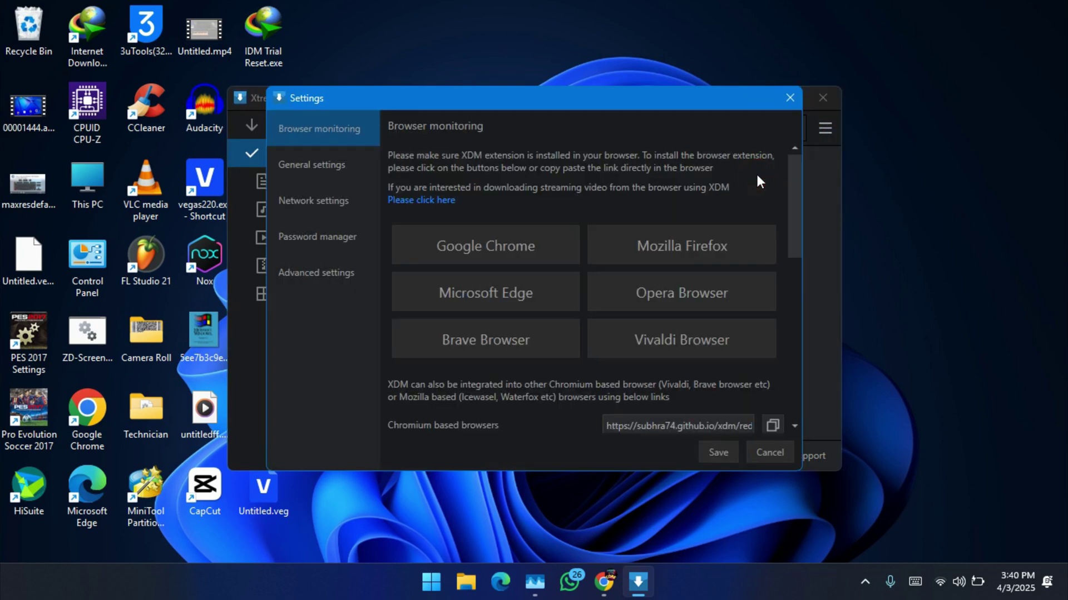
click(459, 251)
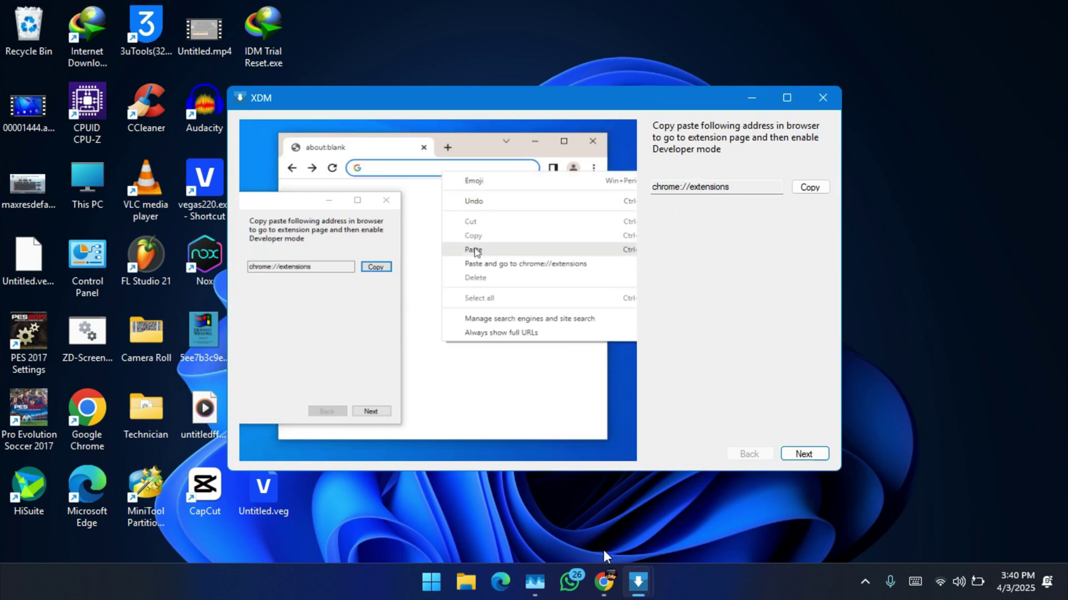
Open Chrome's Manage Extensions page and switch on Developer mode.
click(604, 587)
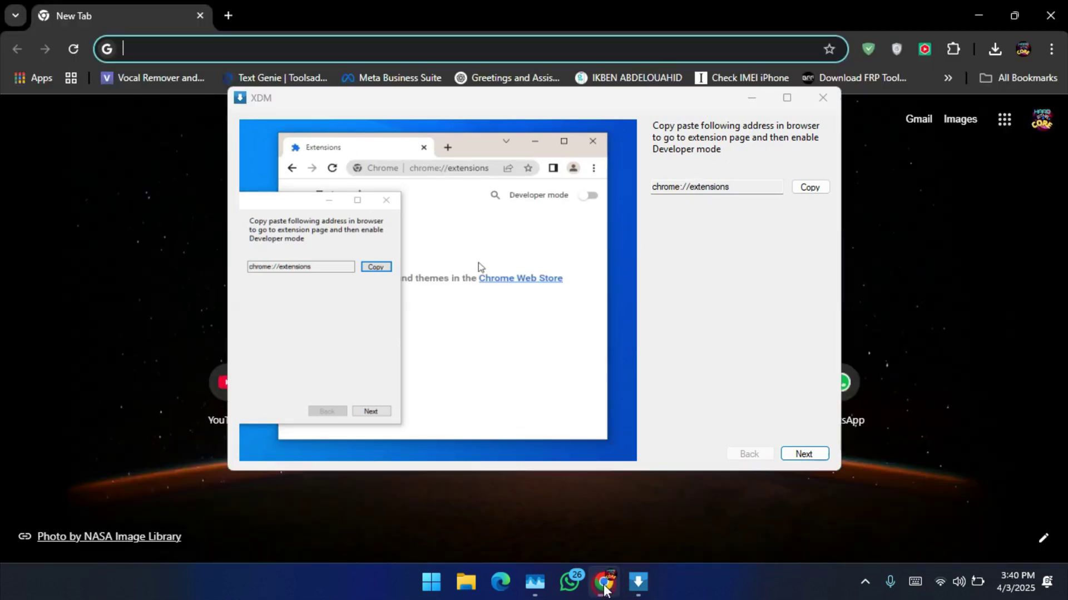
click(752, 99)
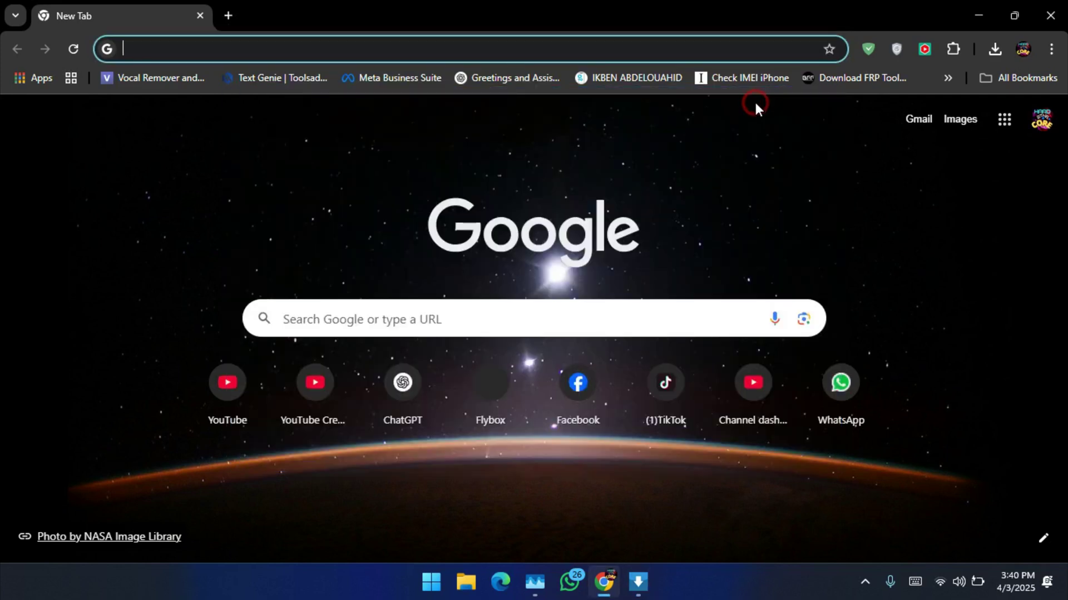
click(1052, 50)
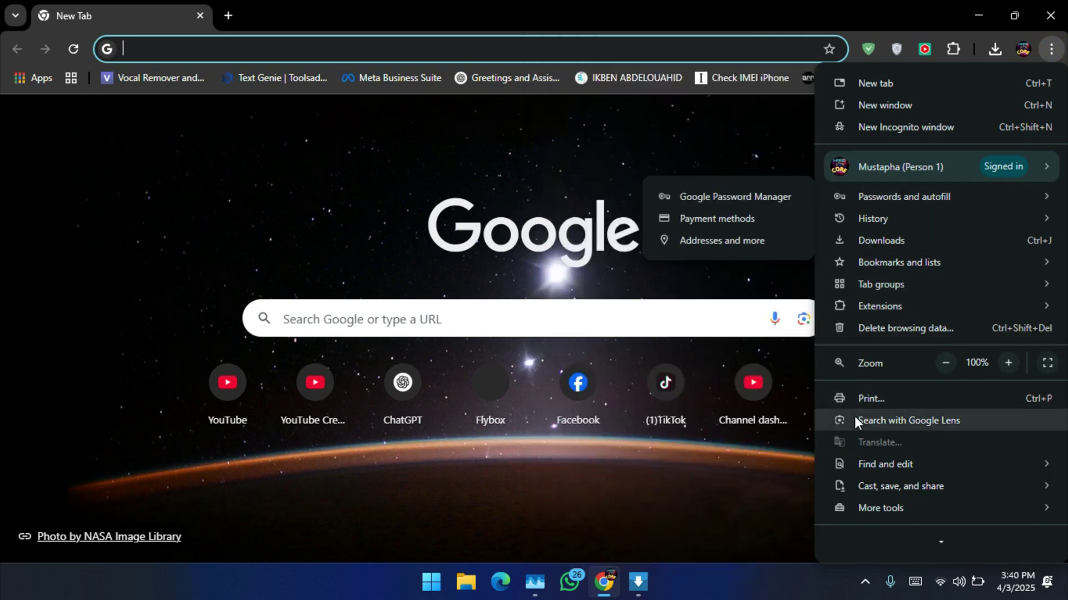
mouse_move(980, 303)
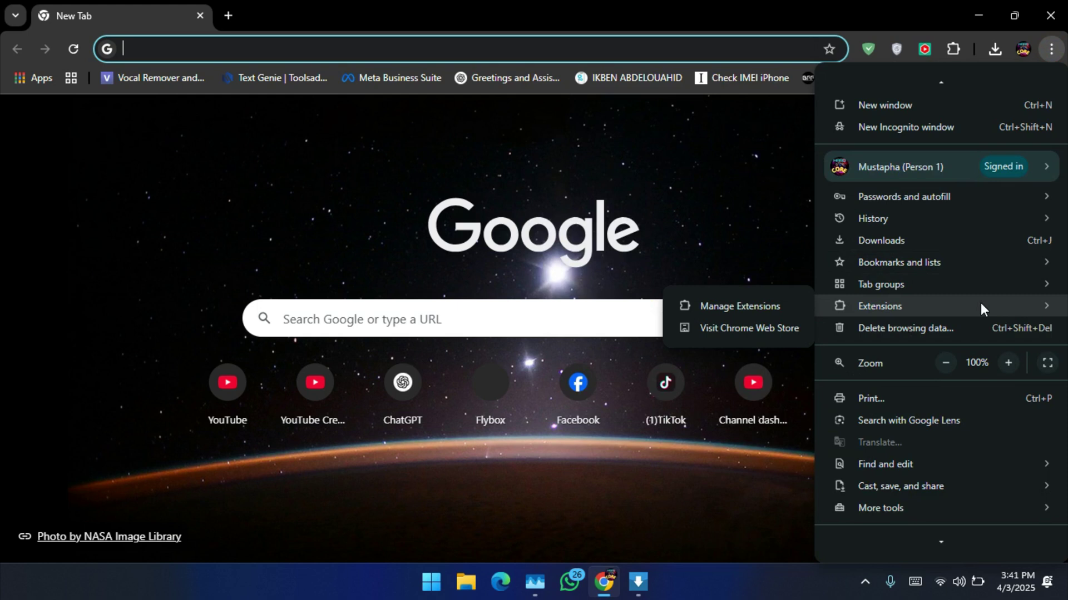
scroll(980, 303, down, 1)
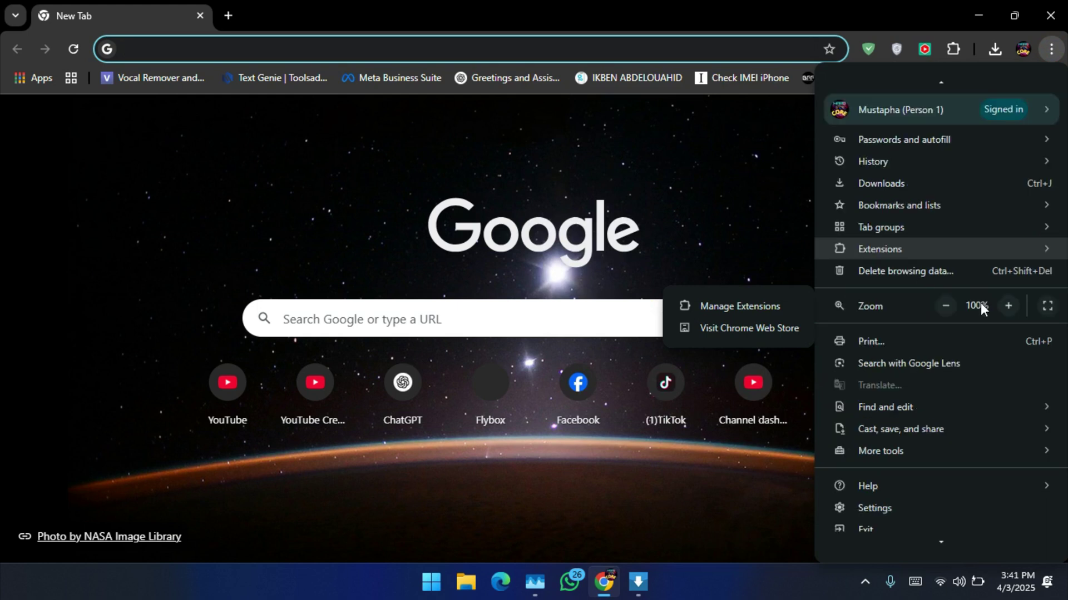
scroll(980, 303, down, 1)
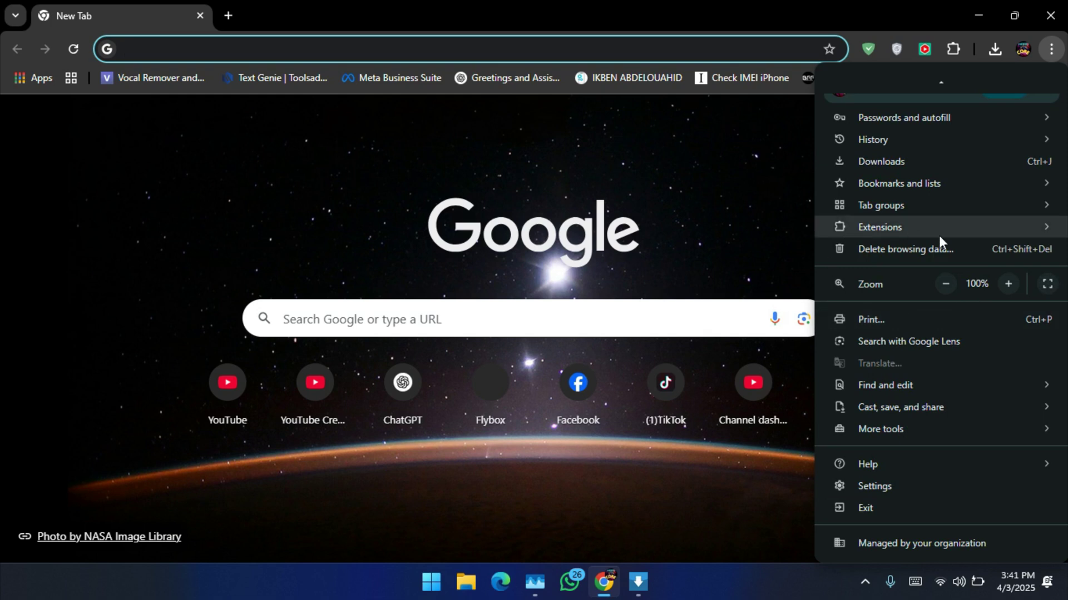
mouse_move(870, 229)
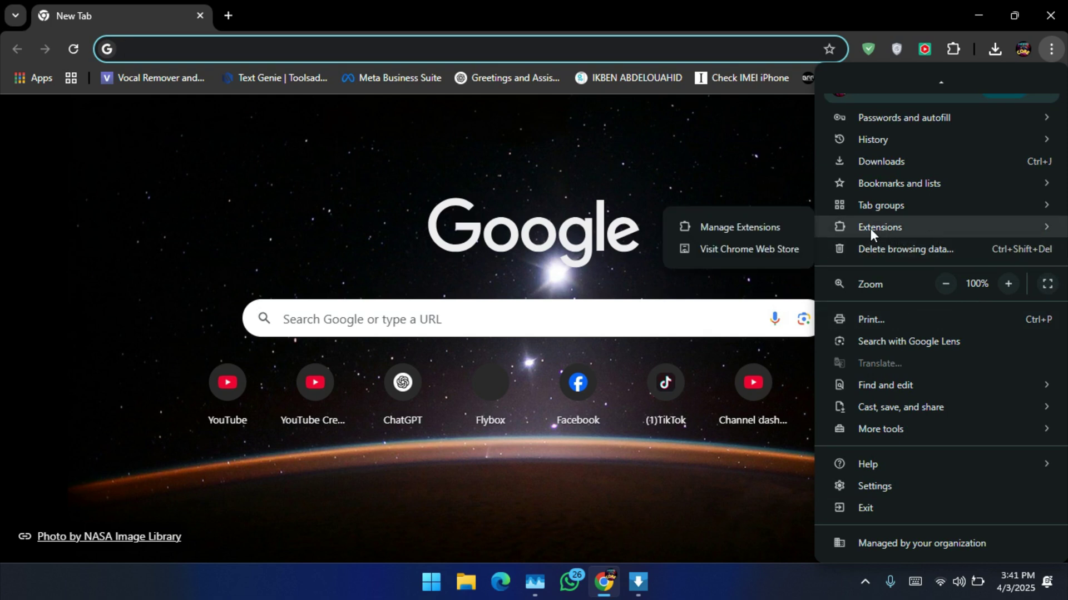
click(735, 229)
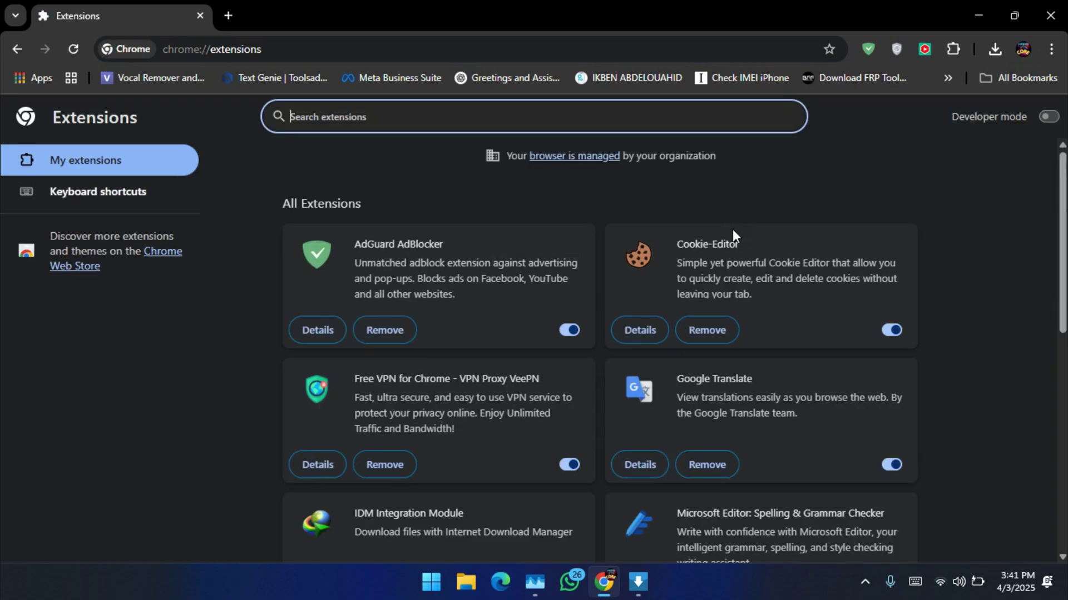
click(1048, 117)
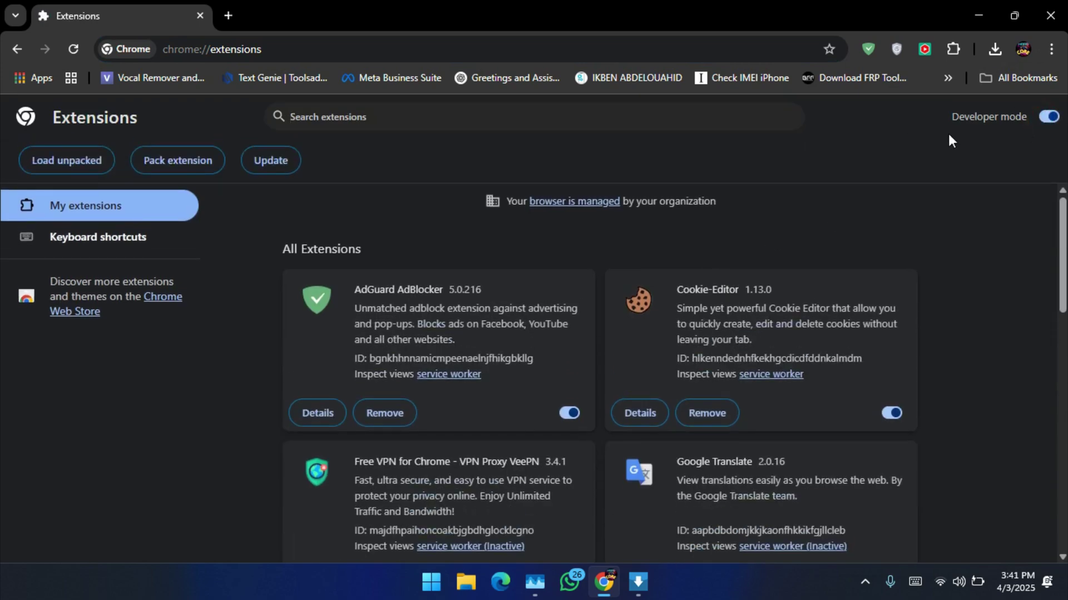
Drag the XDM extension from the setup window onto Chrome's Extensions page to install XDM Integration Module 3.5.
mouse_move(646, 579)
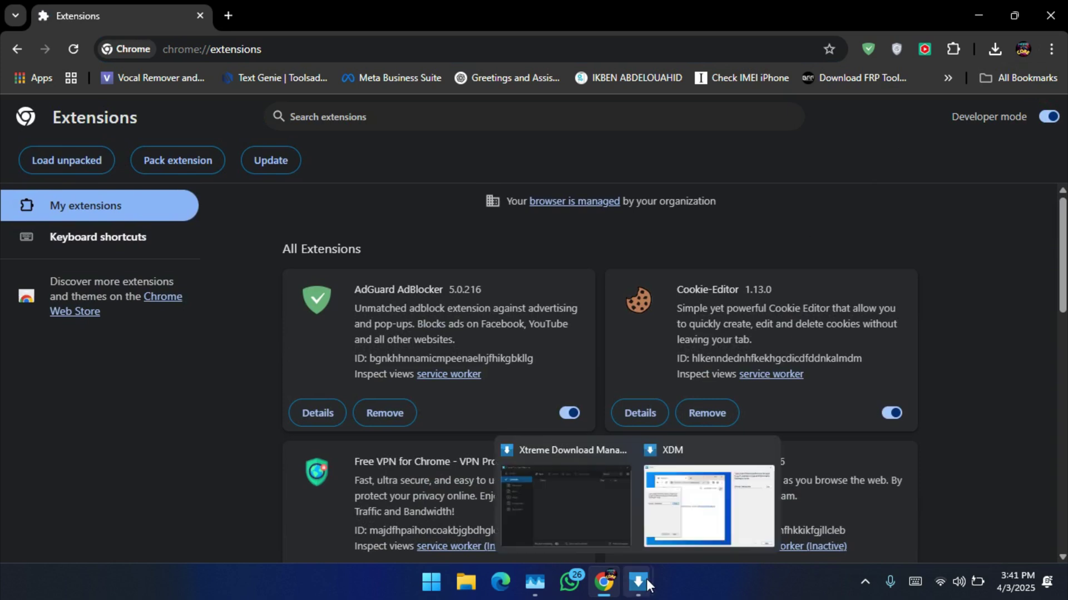
click(693, 517)
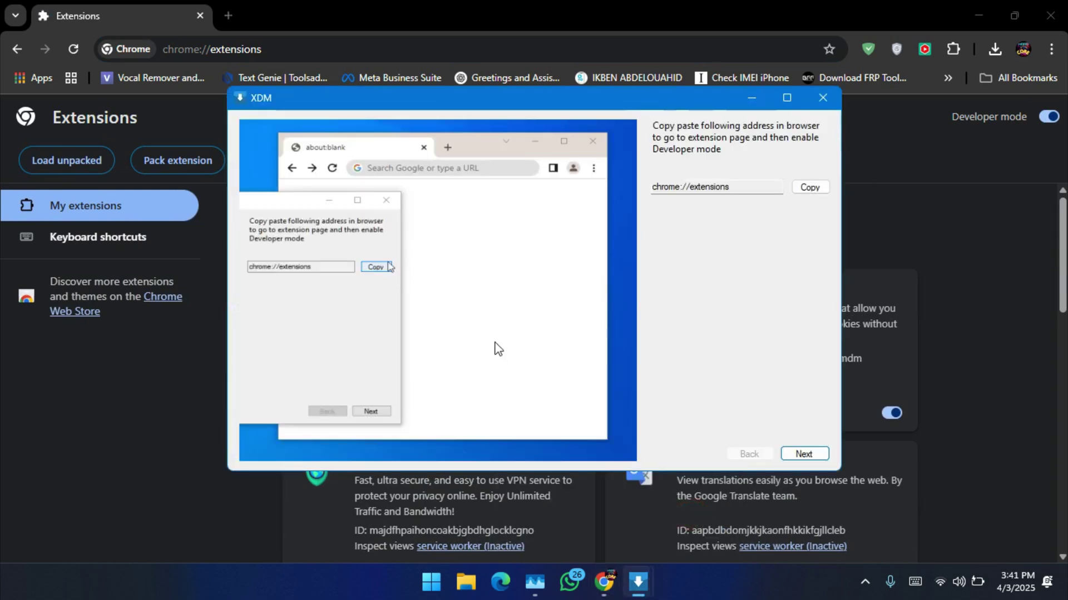
click(804, 454)
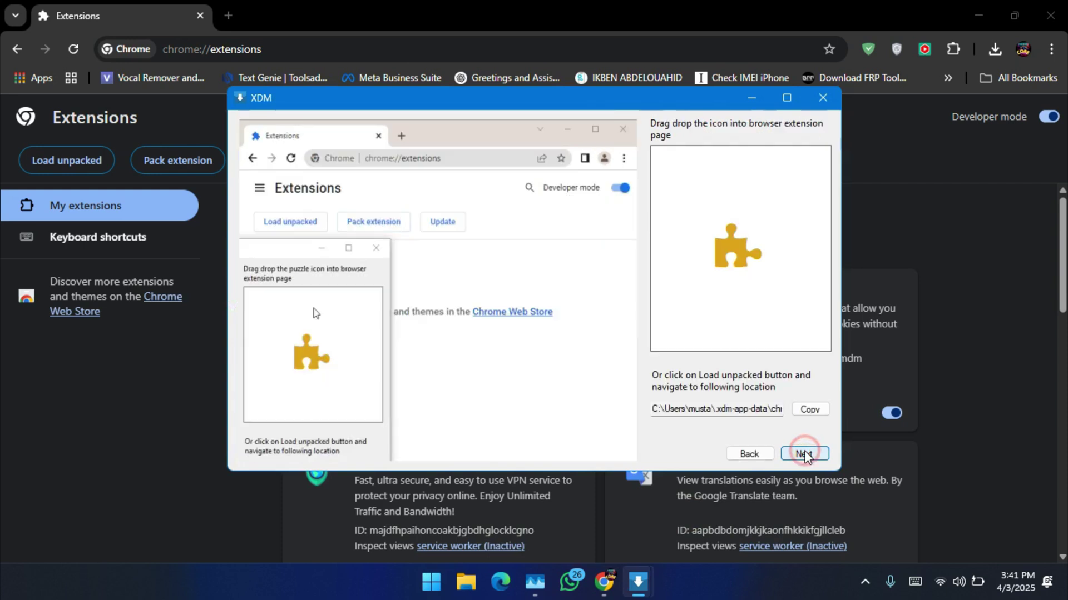
drag(586, 95, 286, 328)
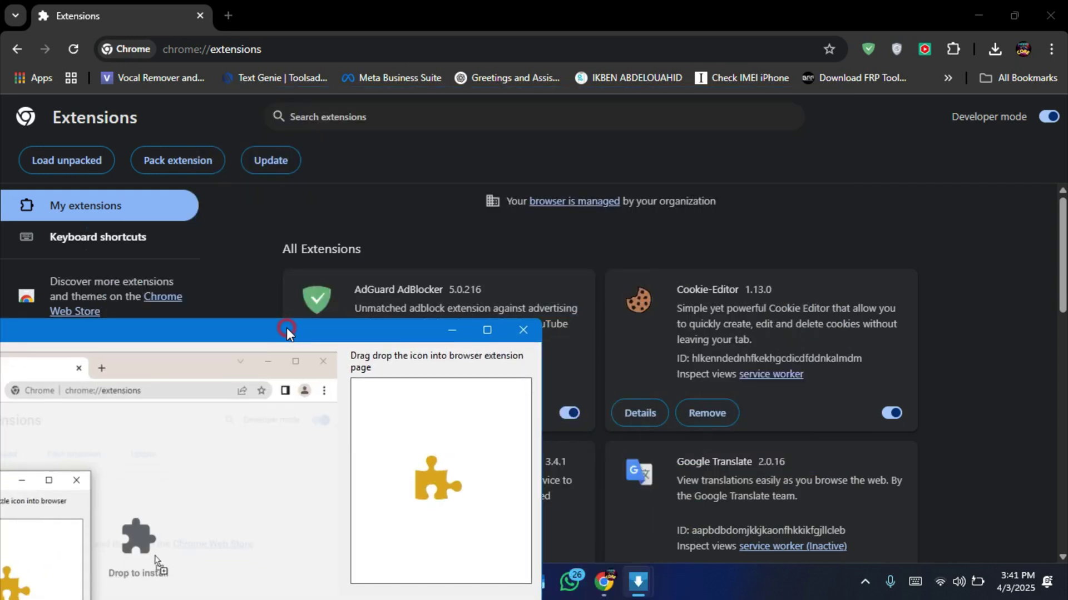
drag(424, 505, 744, 233)
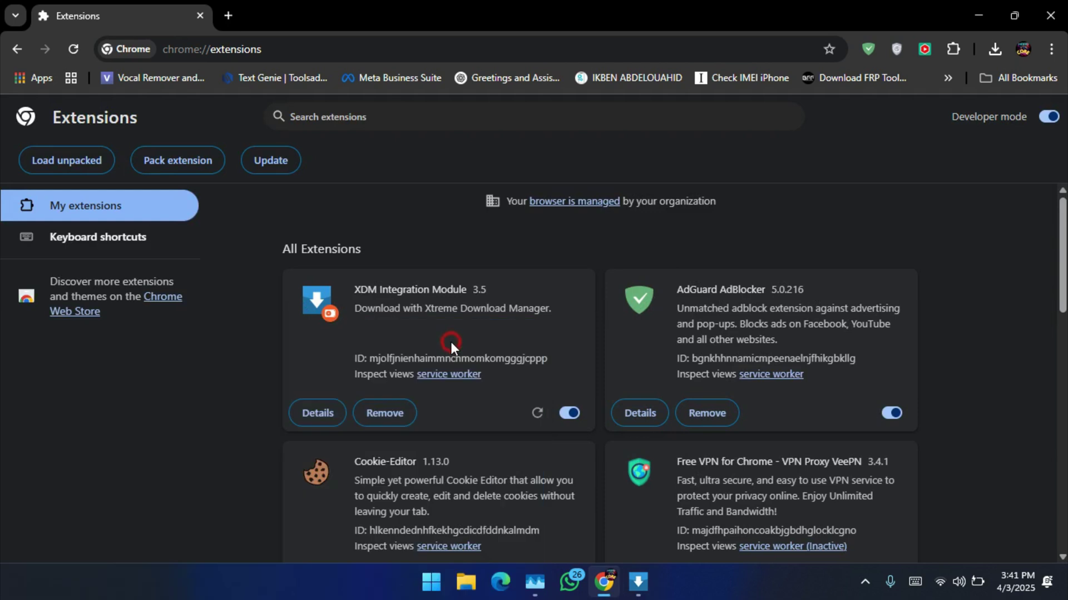
click(452, 330)
Pin XDM Integration Module to Chrome's toolbar from the Extensions list.
click(950, 49)
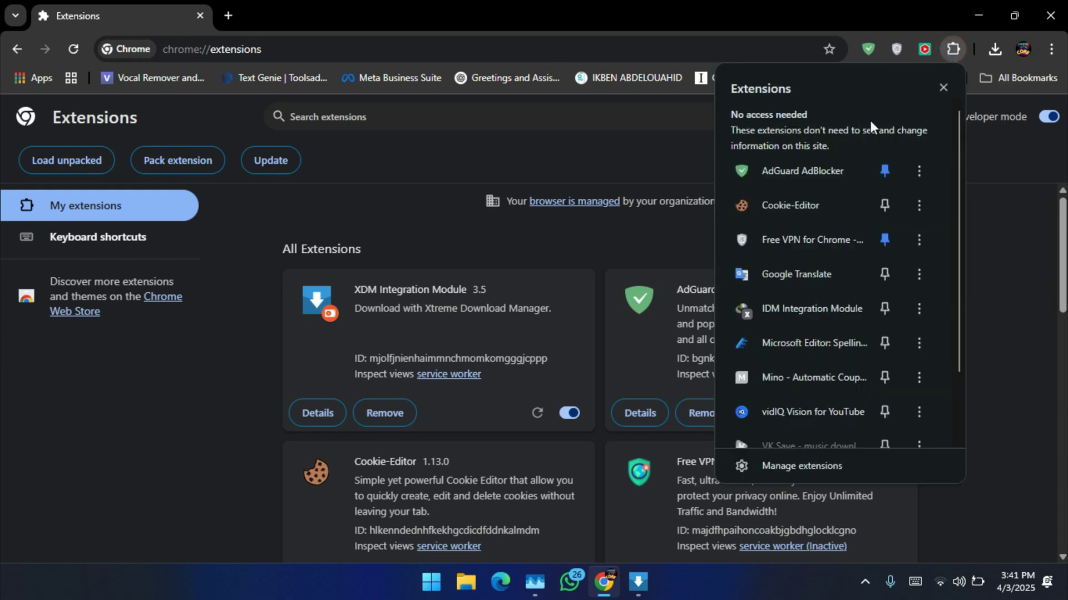
drag(953, 199, 966, 299)
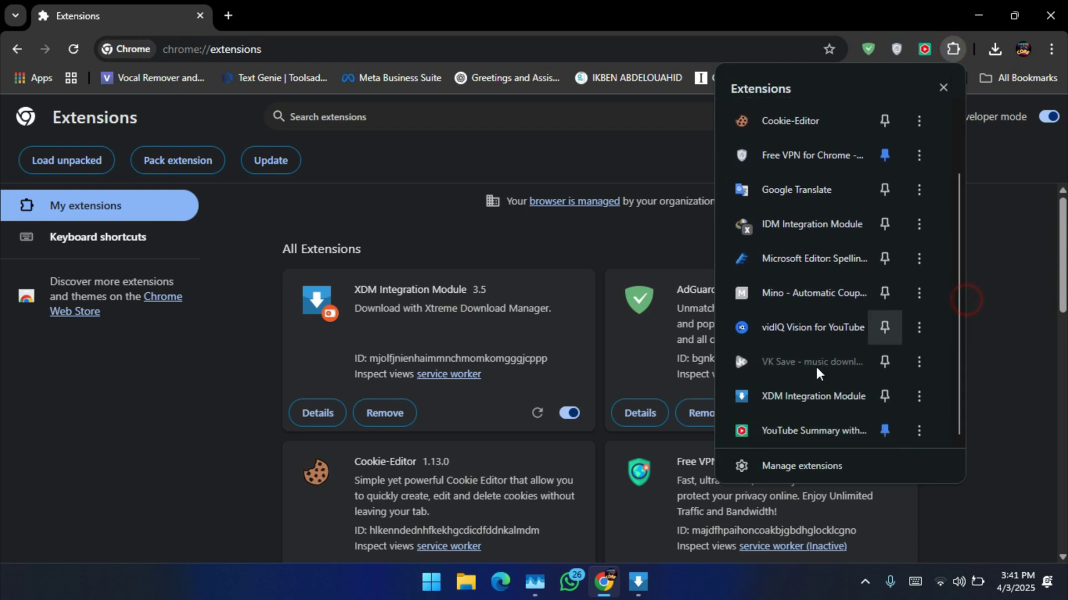
click(886, 401)
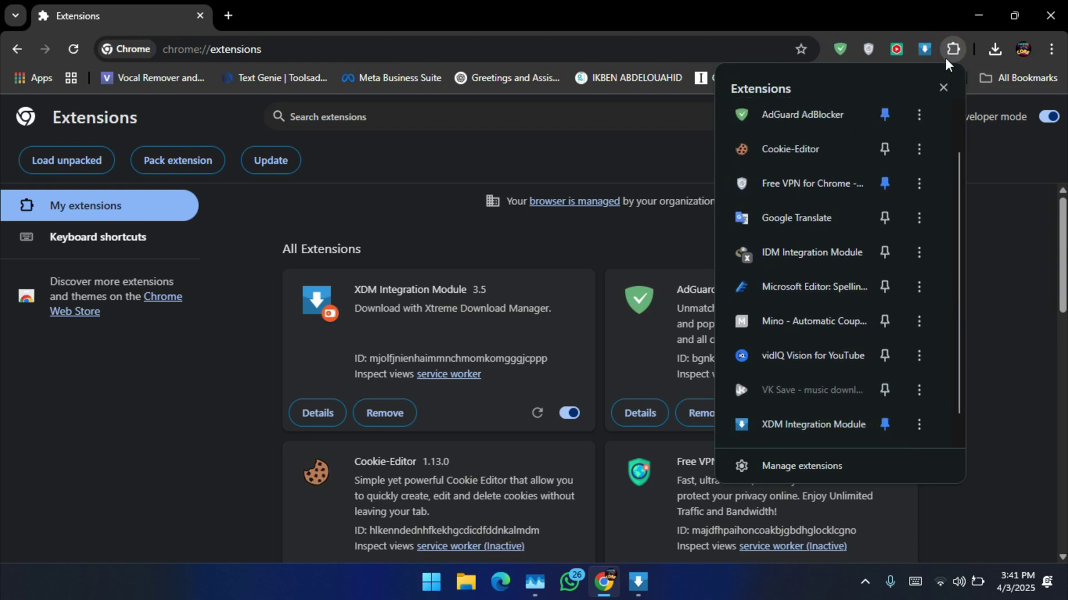
click(1022, 225)
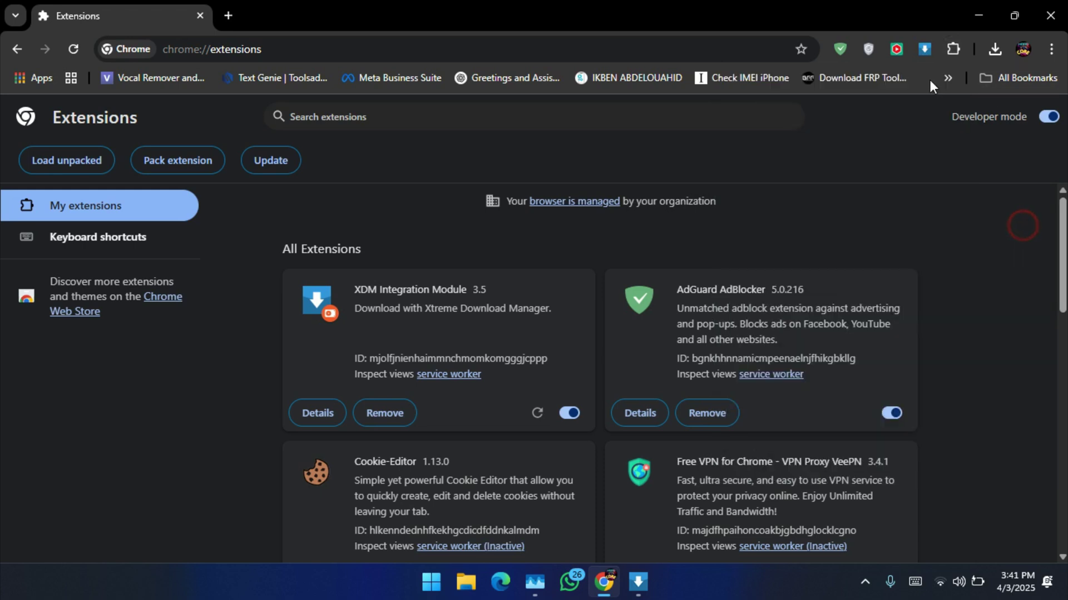
Check the extension popup shows Browser monitoring on, then close Chrome and XDM Settings.
click(927, 50)
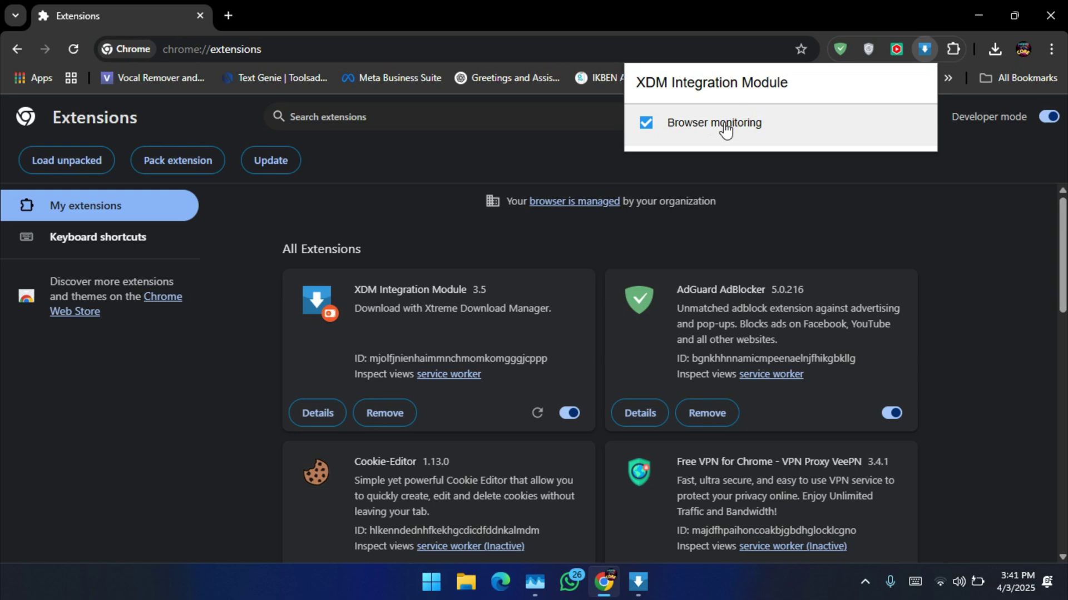
click(696, 165)
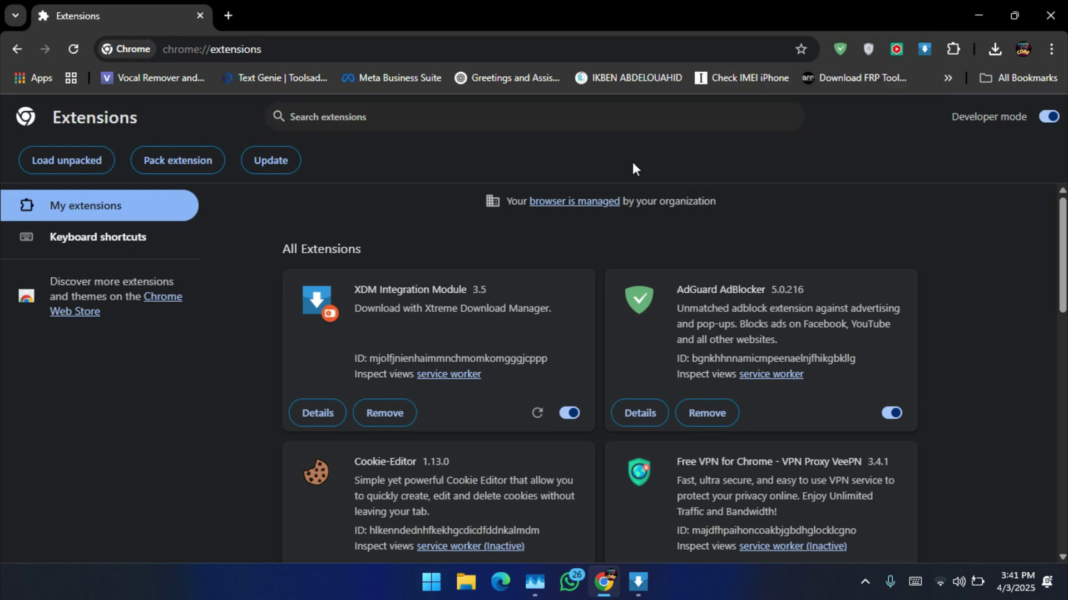
click(1056, 16)
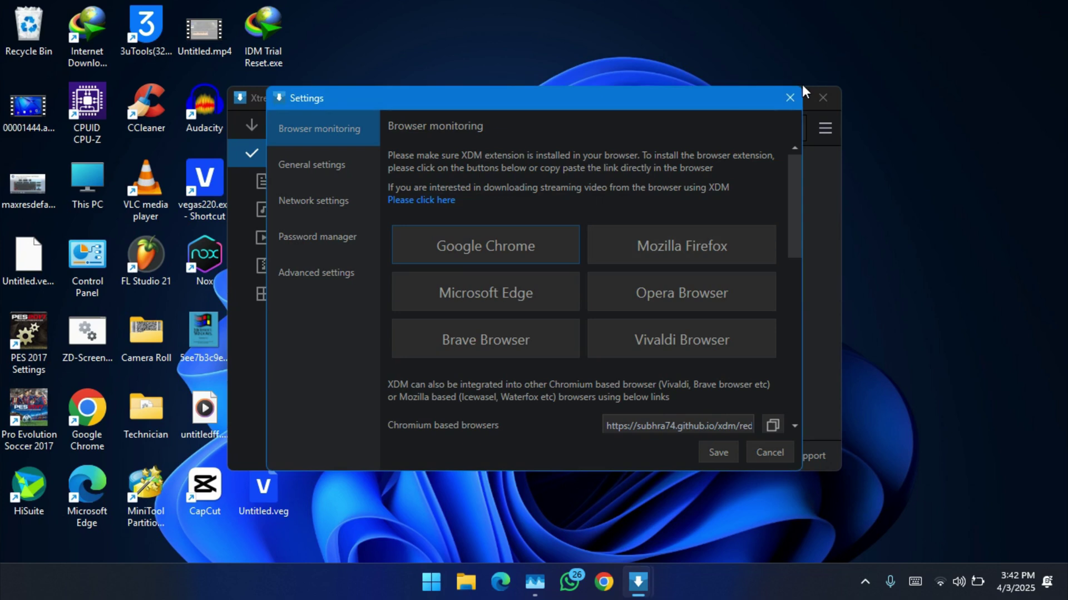
click(786, 106)
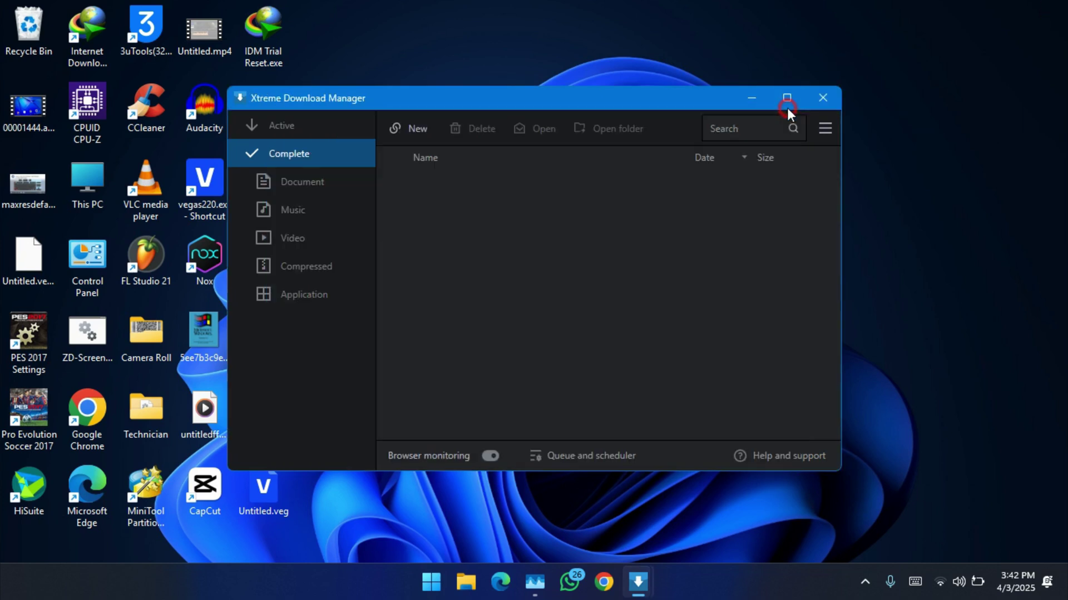